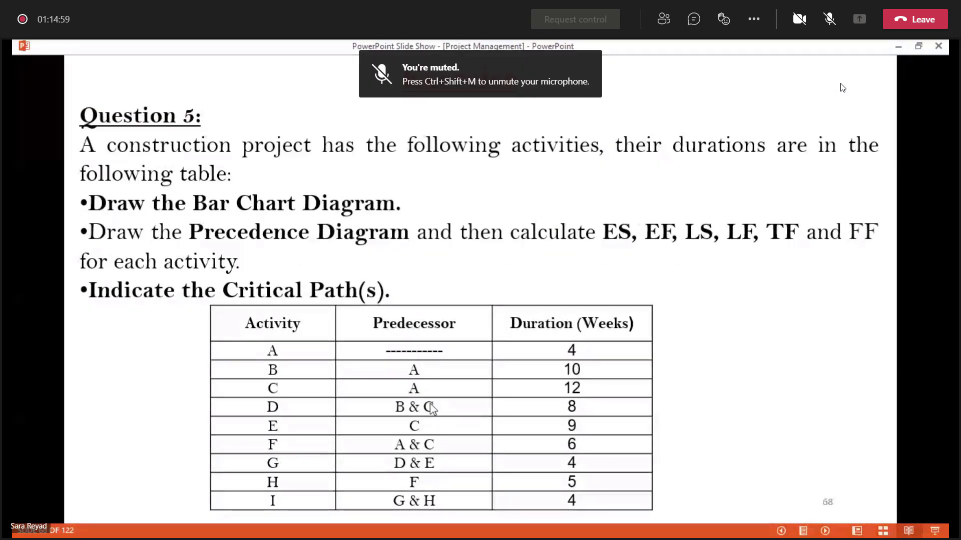
Step: End the slide show, go to the Project Planning title slide and look through the slide thumbnails down to the exercise slides
key("Escape")
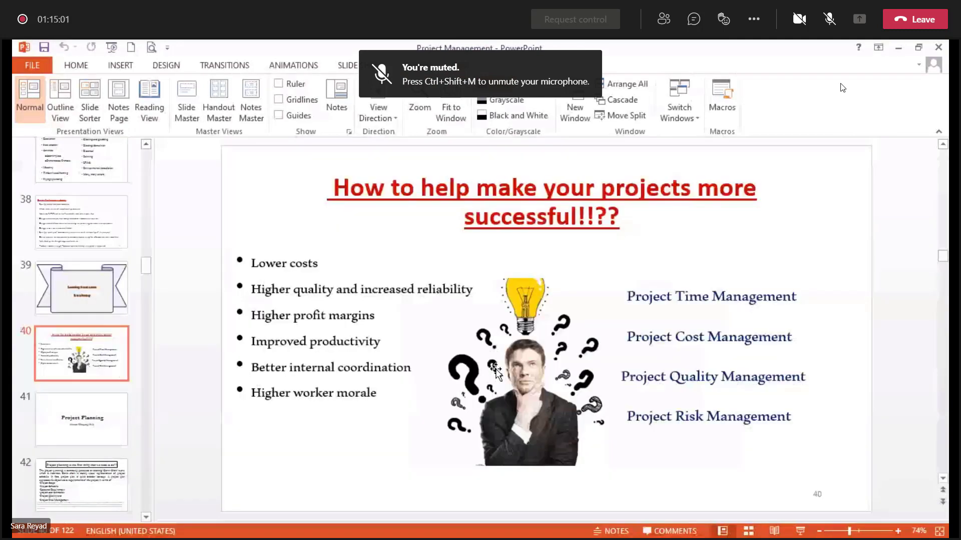
left_click(93, 428)
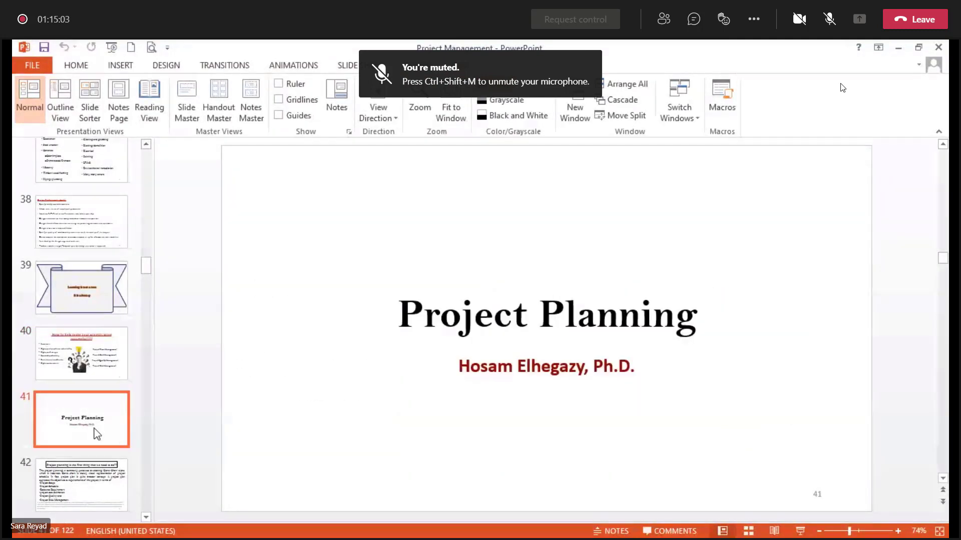
scroll(97, 433, "down", 3)
scroll(97, 433, "down", 10)
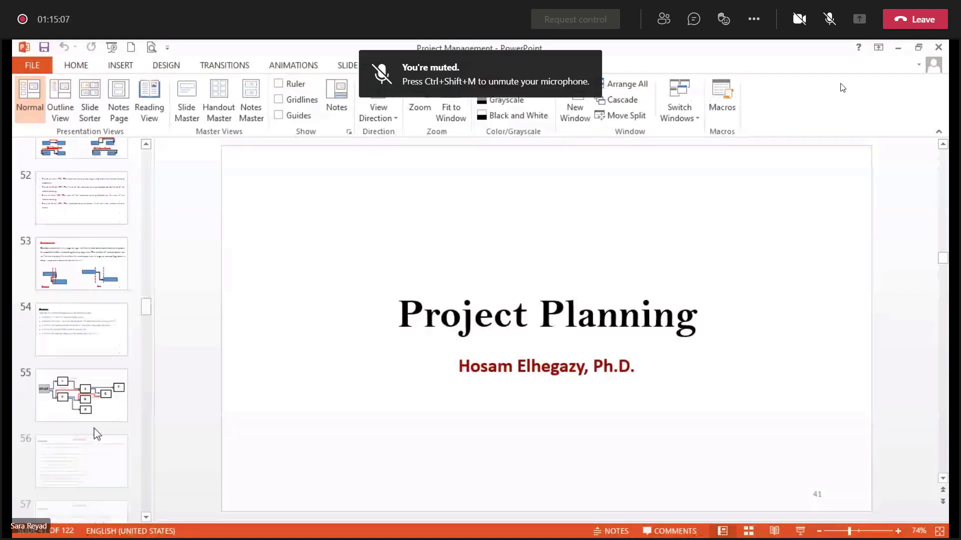
scroll(96, 433, "down", 4)
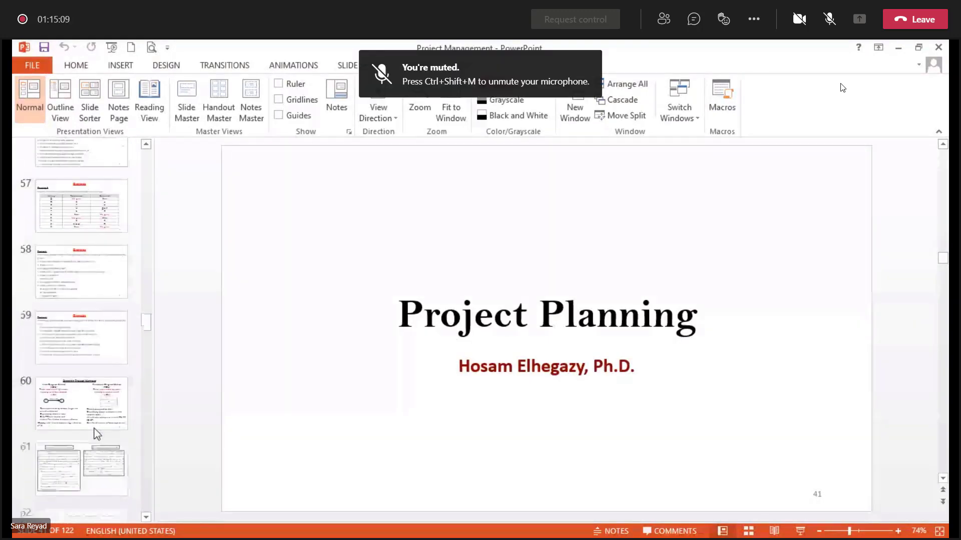
scroll(97, 434, "down", 1)
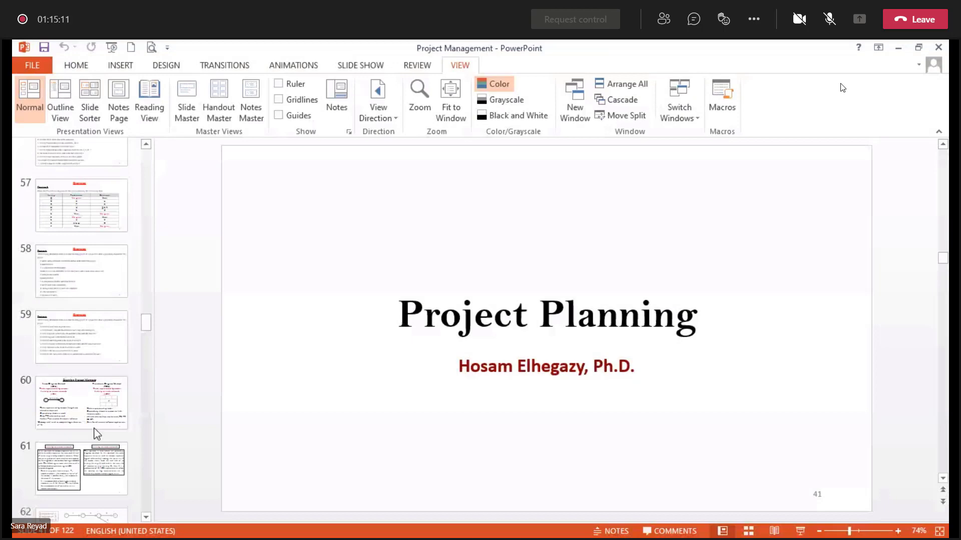
Step: Turn off the meeting's full-screen view and pause the screen recording
left_click(754, 20)
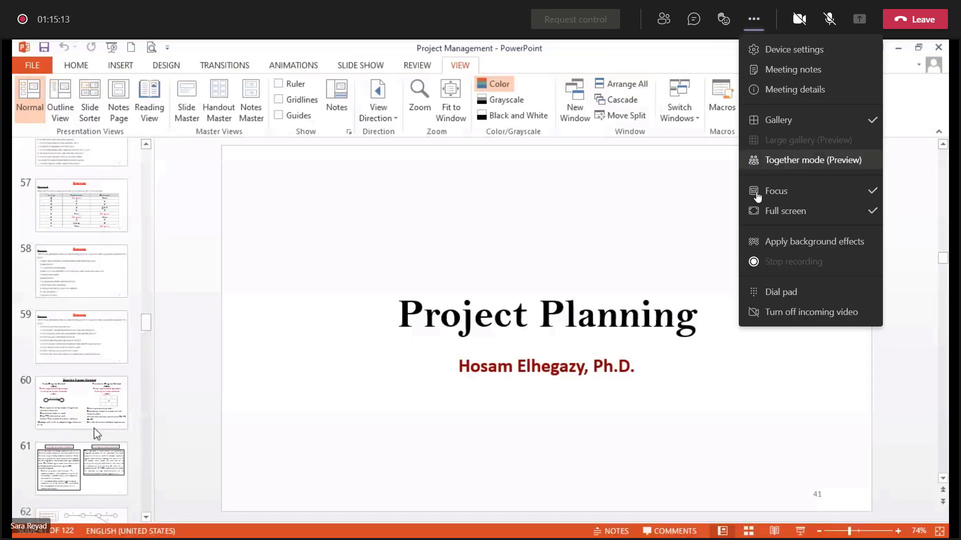
left_click(775, 210)
key("Escape")
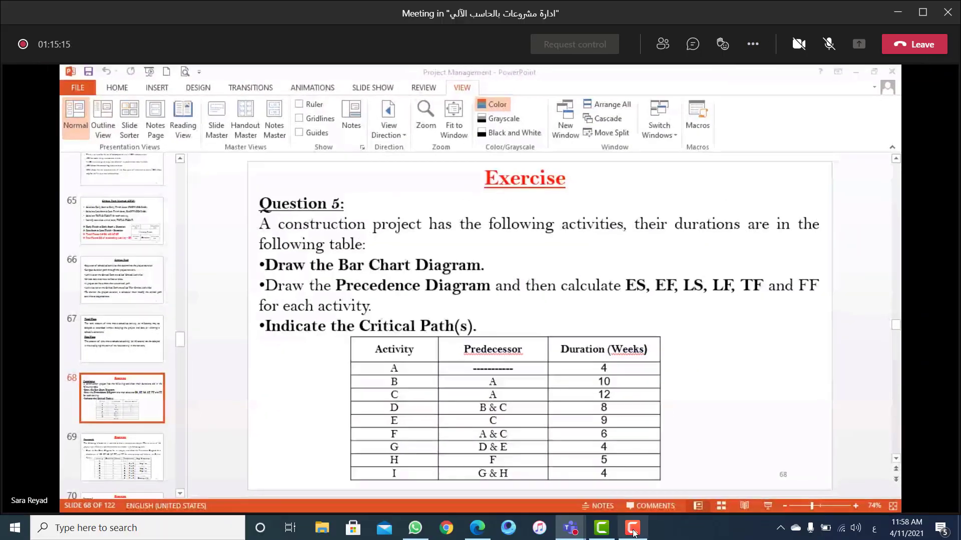
left_click(632, 528)
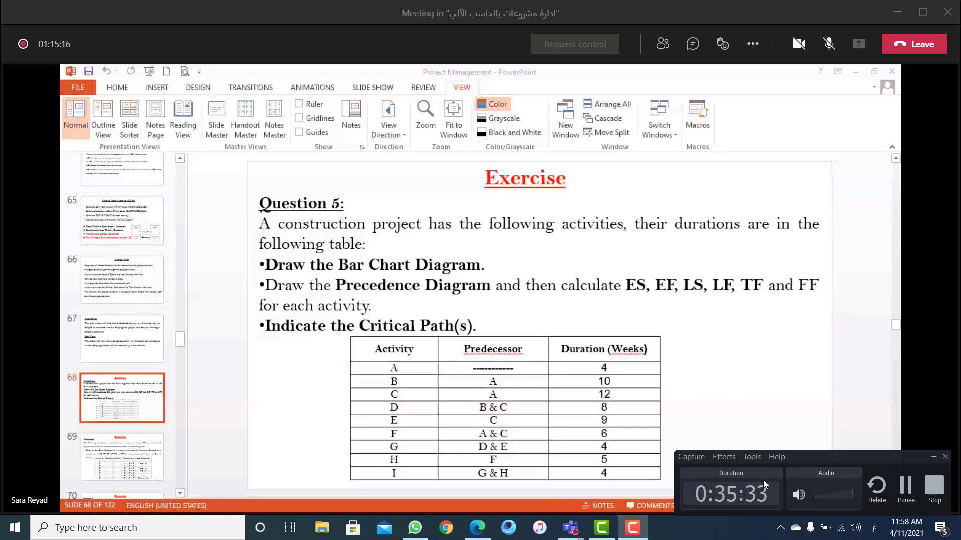
left_click(905, 485)
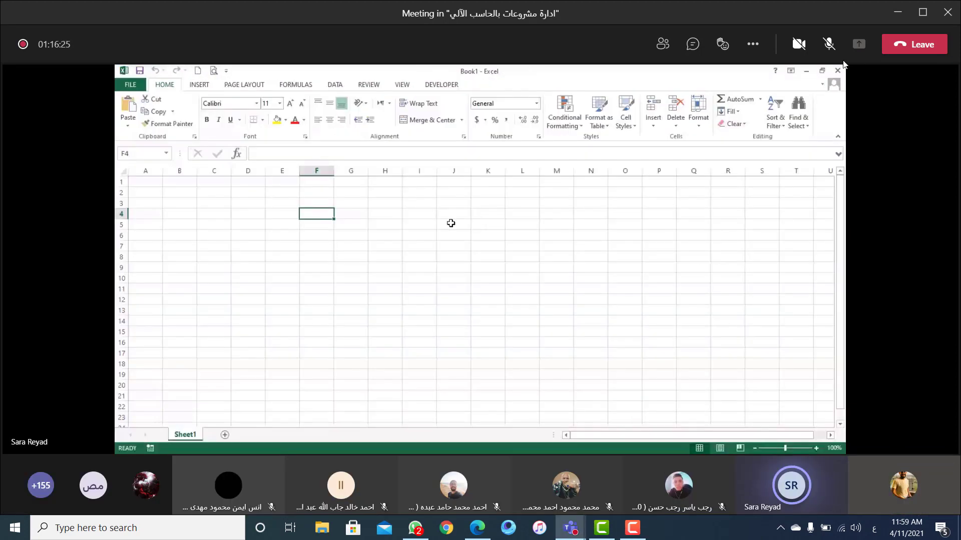
Step: Unmute the meeting microphone and mute it again
left_click(828, 44)
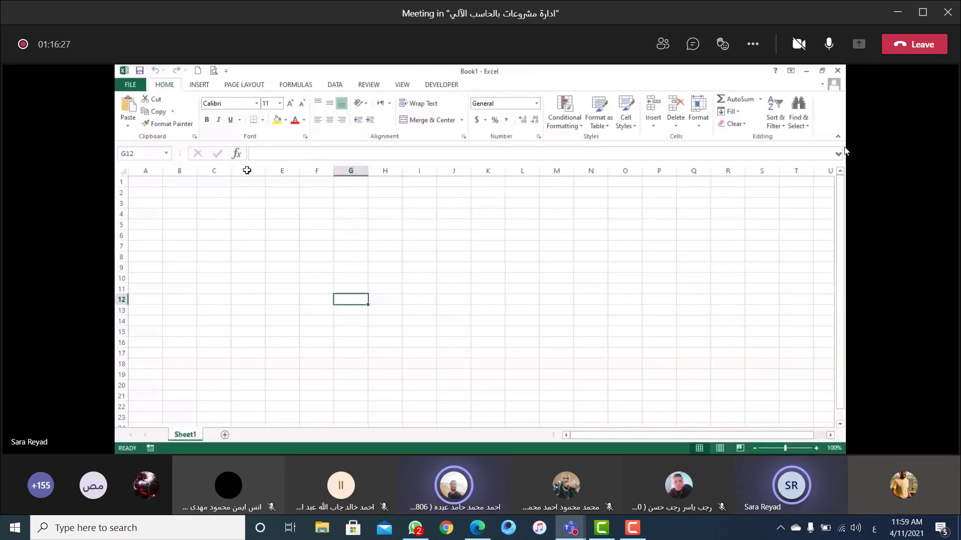
left_click(831, 44)
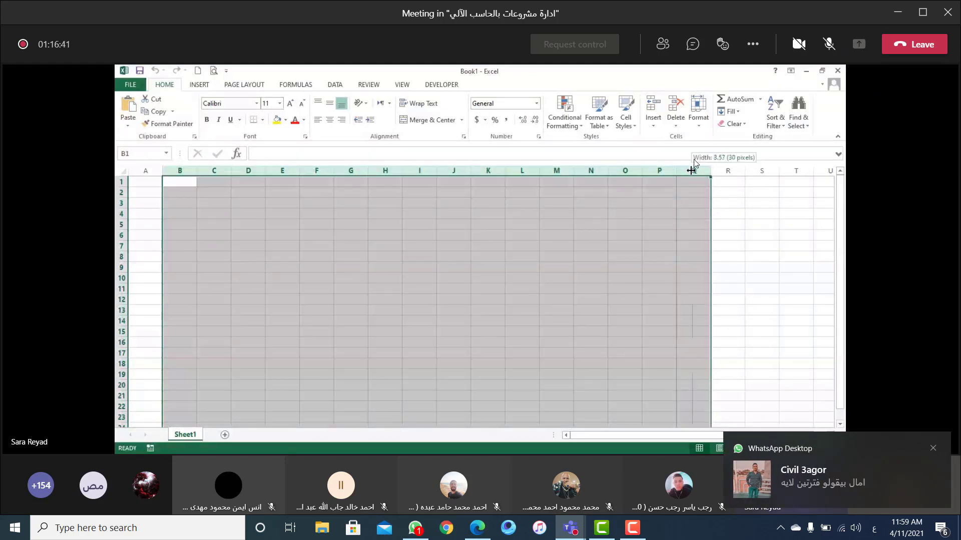
Step: Switch to WhatsApp and view the recent messages in the Civil engineering group chat
mouse_move(415, 528)
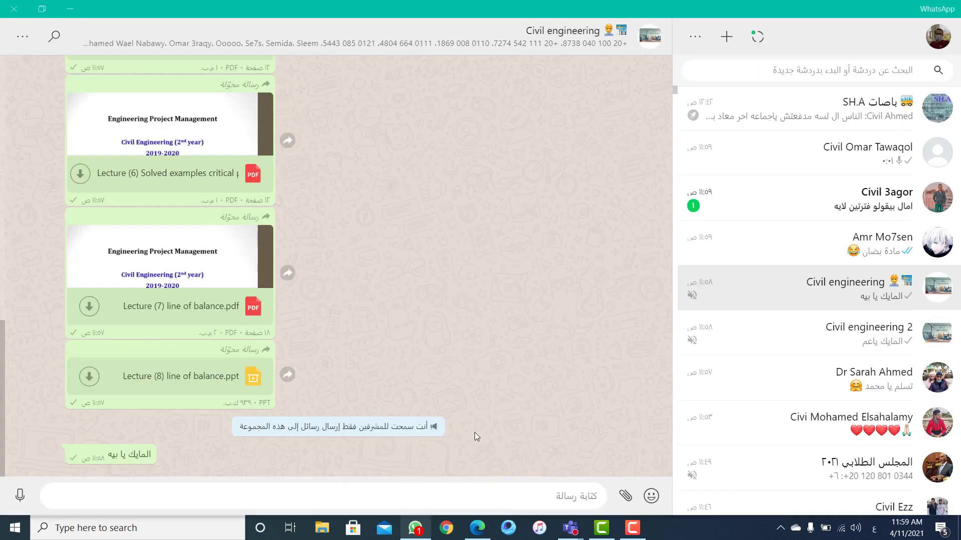
left_click(473, 433)
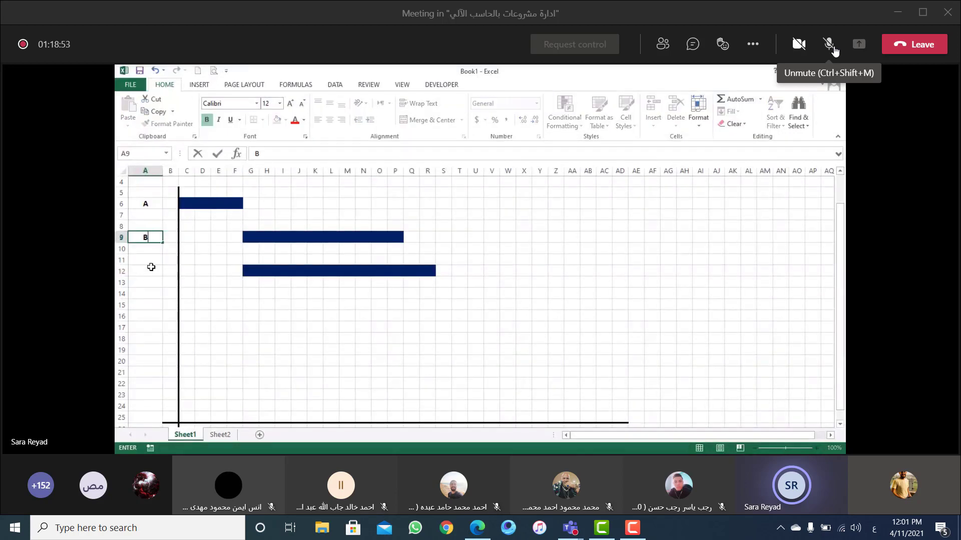
Step: Show the meeting full screen in Focus mode, unmuting the microphone briefly and muting it again
left_click(754, 46)
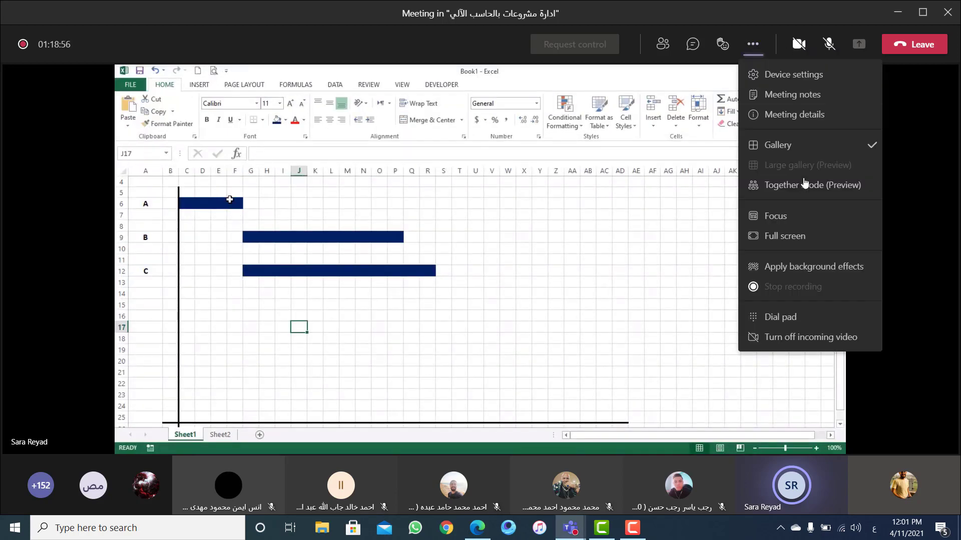
left_click(812, 234)
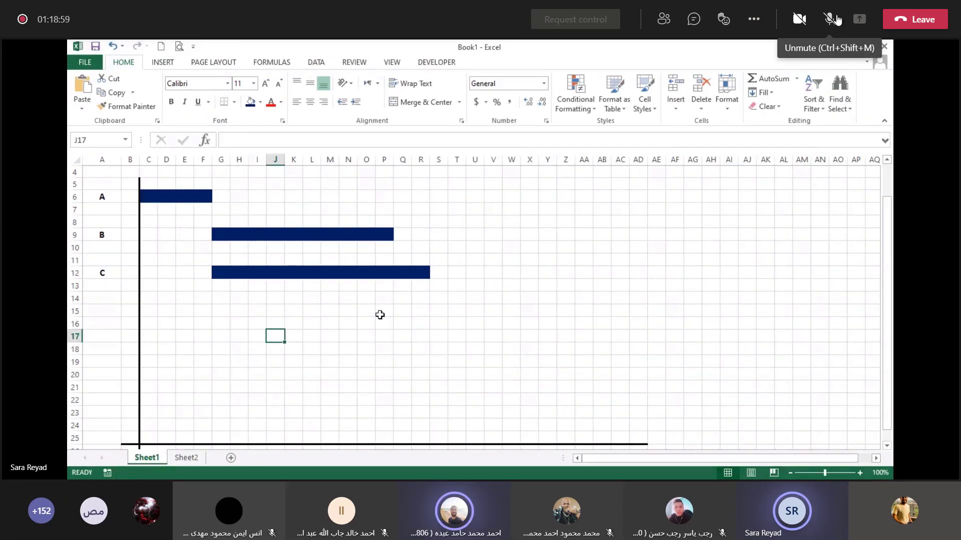
left_click(829, 20)
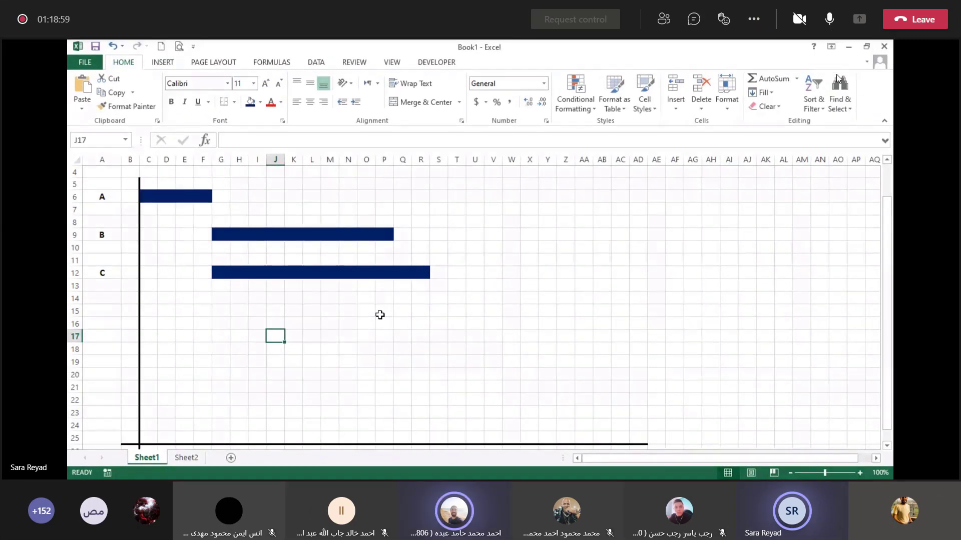
left_click(830, 19)
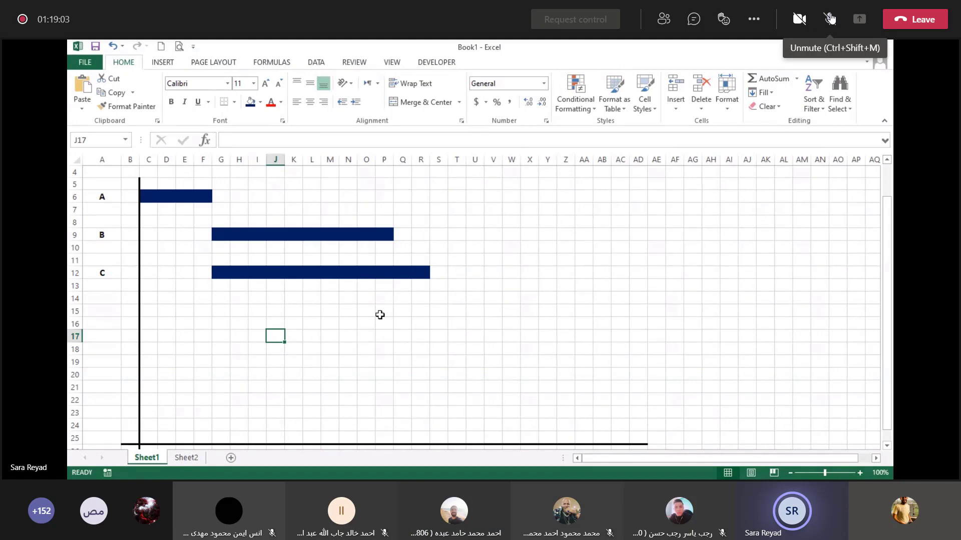
left_click(753, 21)
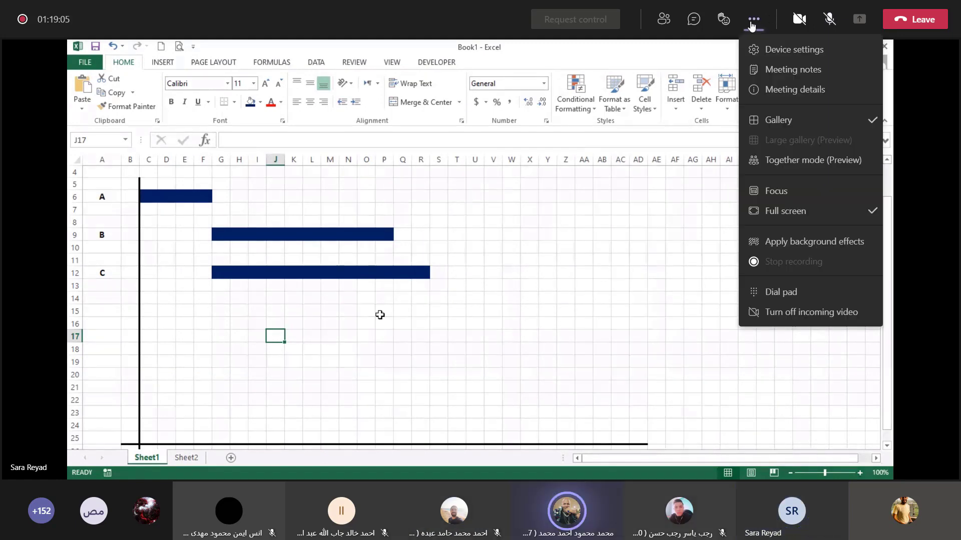
left_click(779, 191)
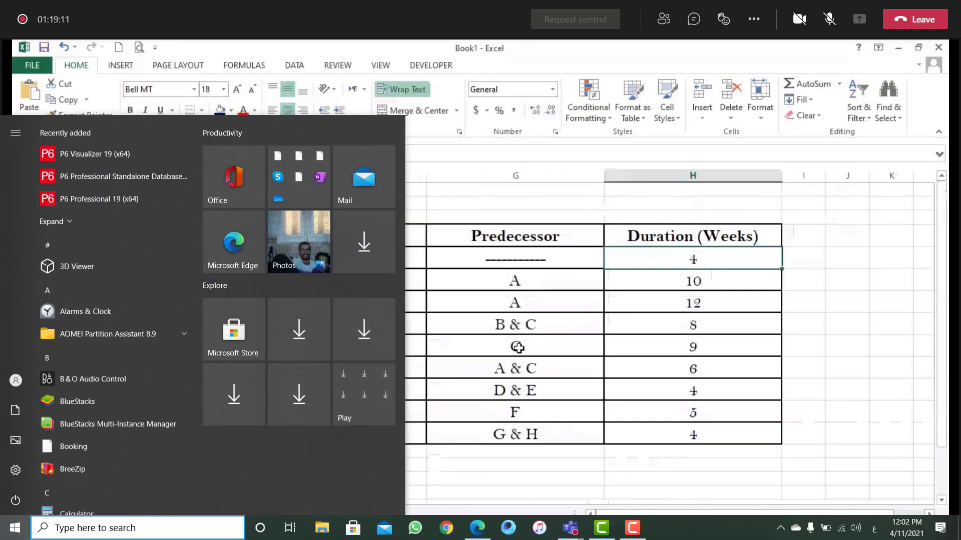
Step: Bring up the screen recorder's controls and minimise them again
mouse_move(626, 523)
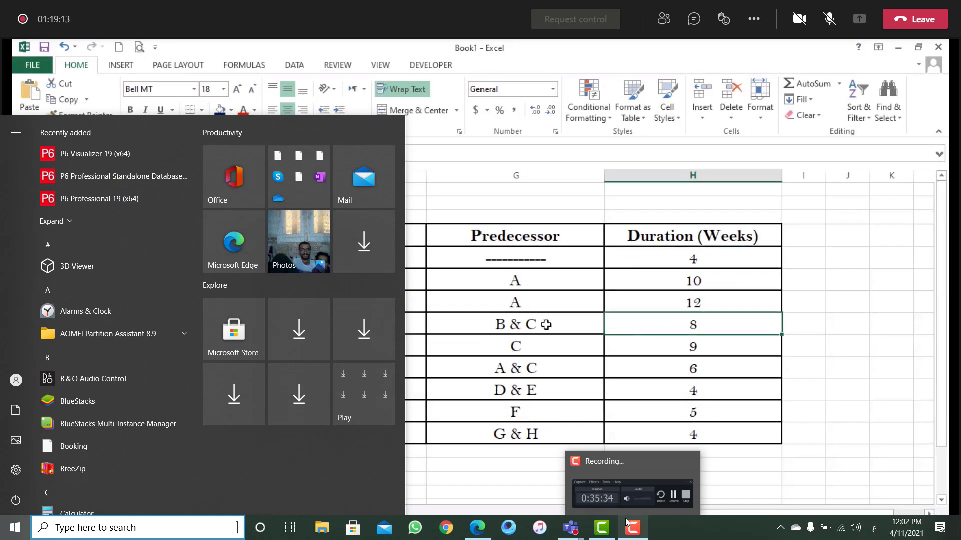
left_click(626, 523)
left_click(668, 326)
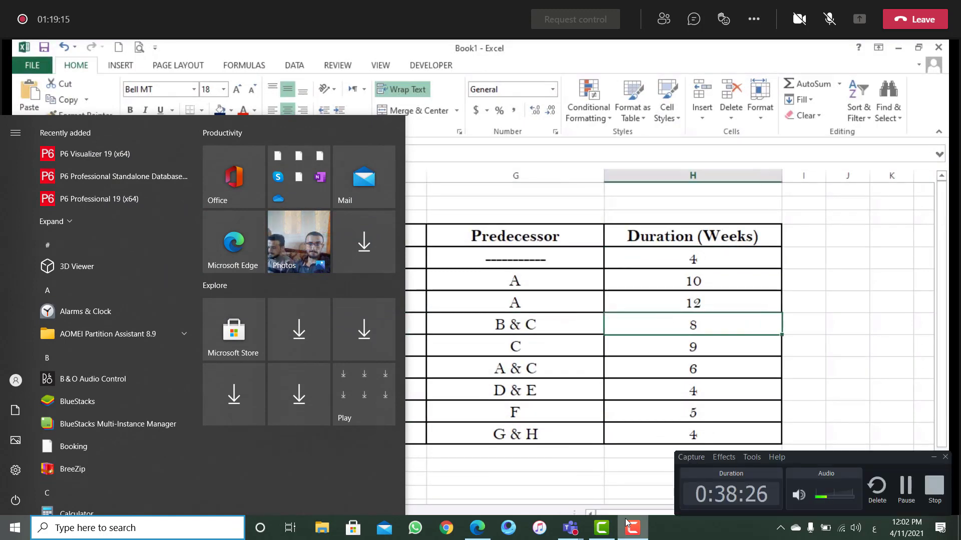
left_click(769, 325)
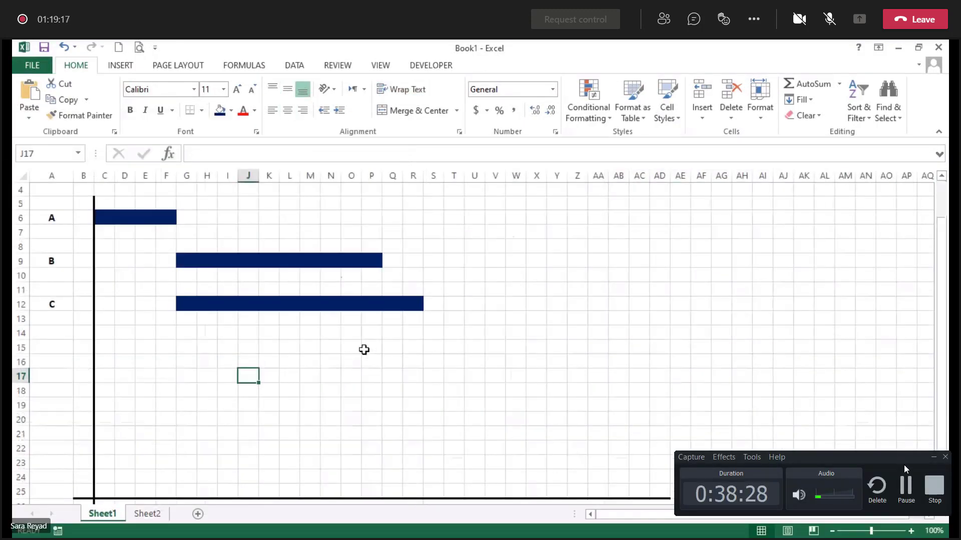
left_click(933, 457)
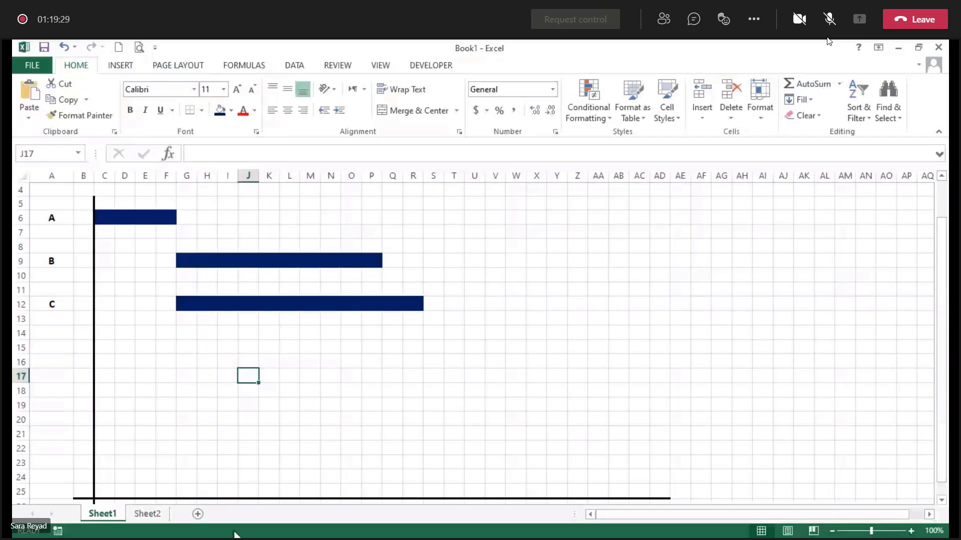
Step: Enter the time labels 4, 14 and 16 below the horizontal axis in cells G26, P26 and R26
scroll(220, 434, "down", 1)
left_click(189, 466)
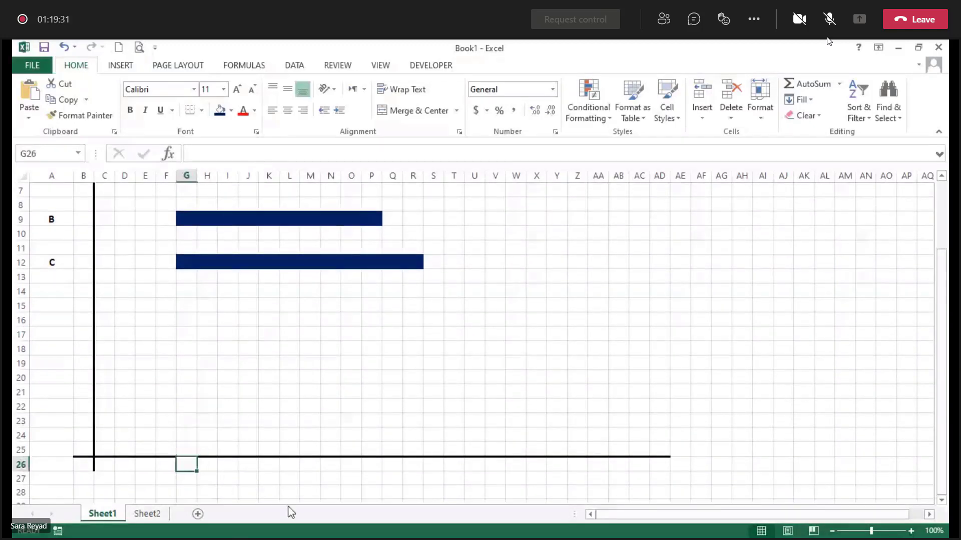
type("4")
scroll(325, 438, "up", 1)
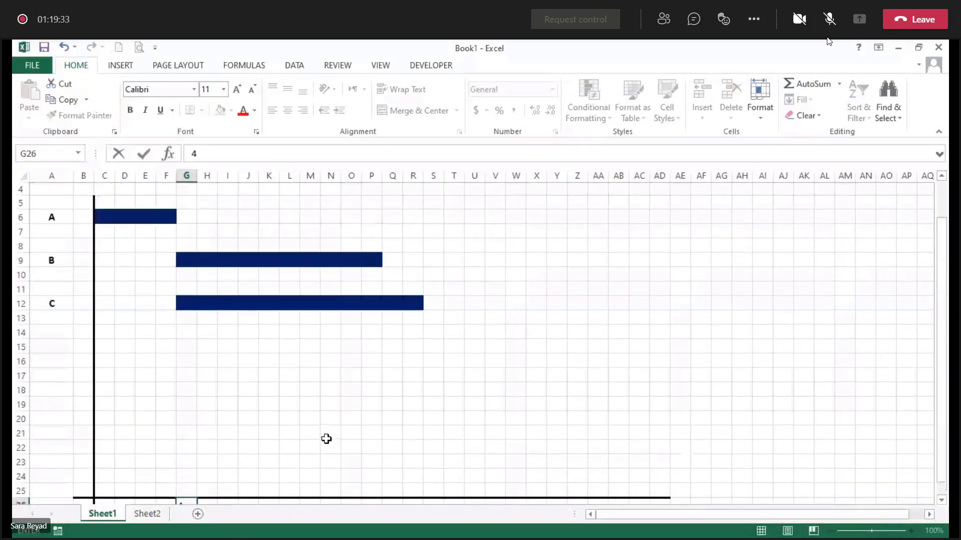
scroll(390, 443, "down", 1)
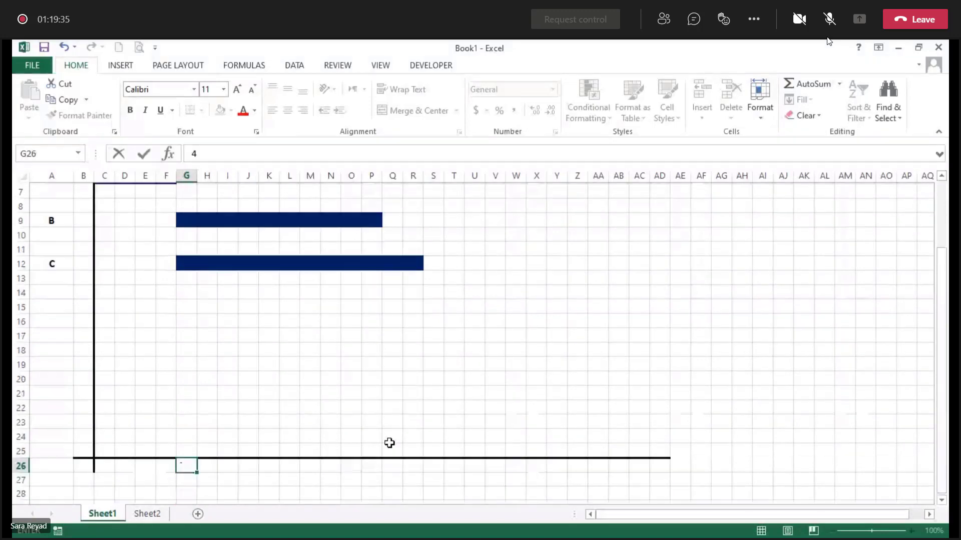
left_click(374, 465)
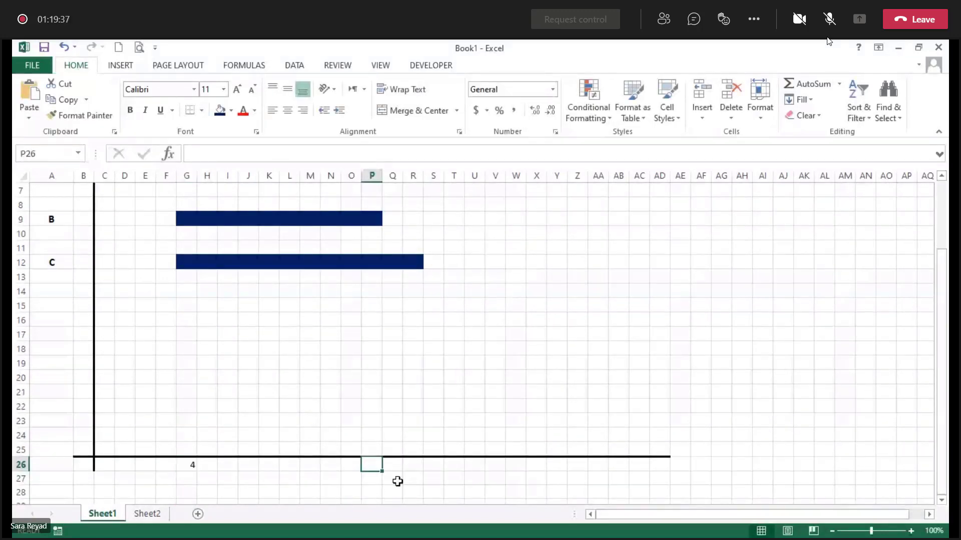
type("14")
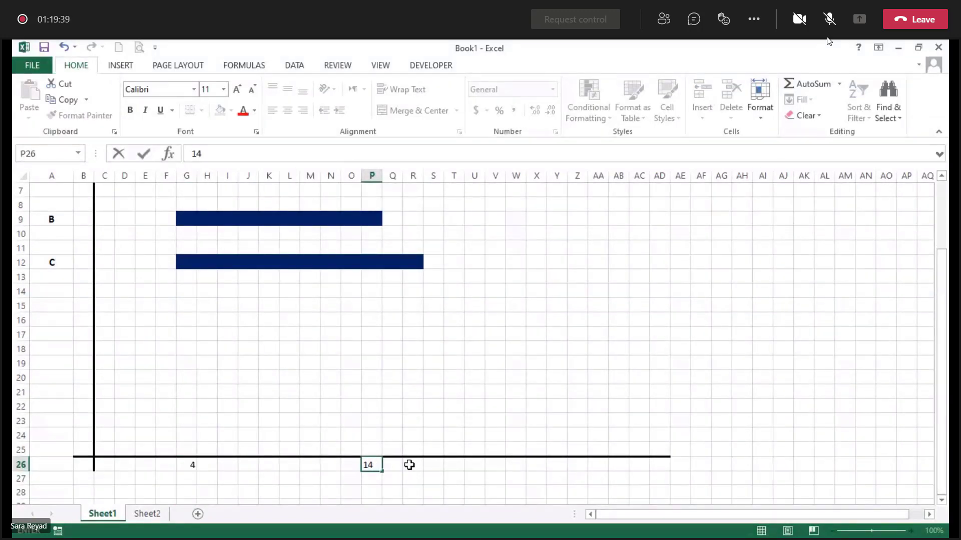
left_click(409, 465)
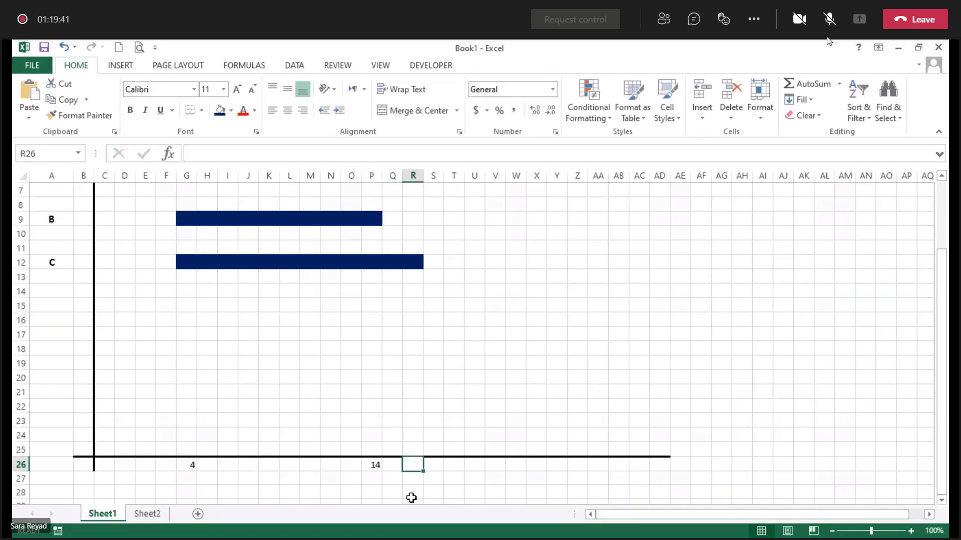
type("1")
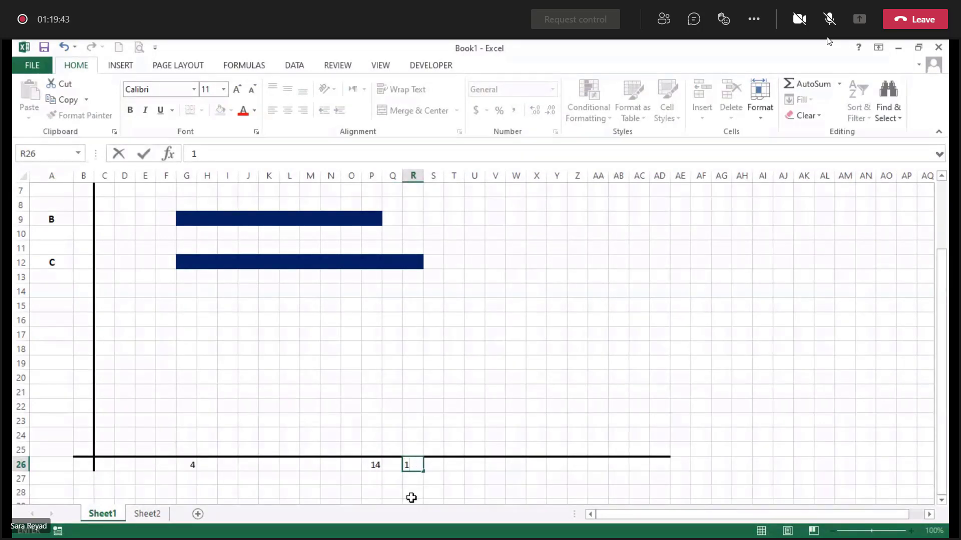
type("6")
left_click(455, 465)
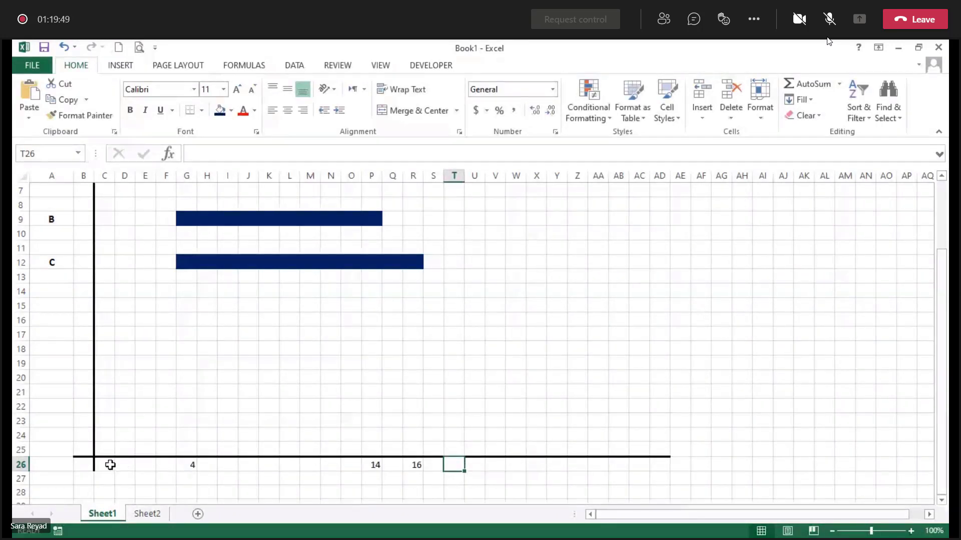
Step: Centre the contents of C26:AD26 horizontally and vertically, increase the font by two sizes and make it bold
left_click_drag(110, 465, 660, 469)
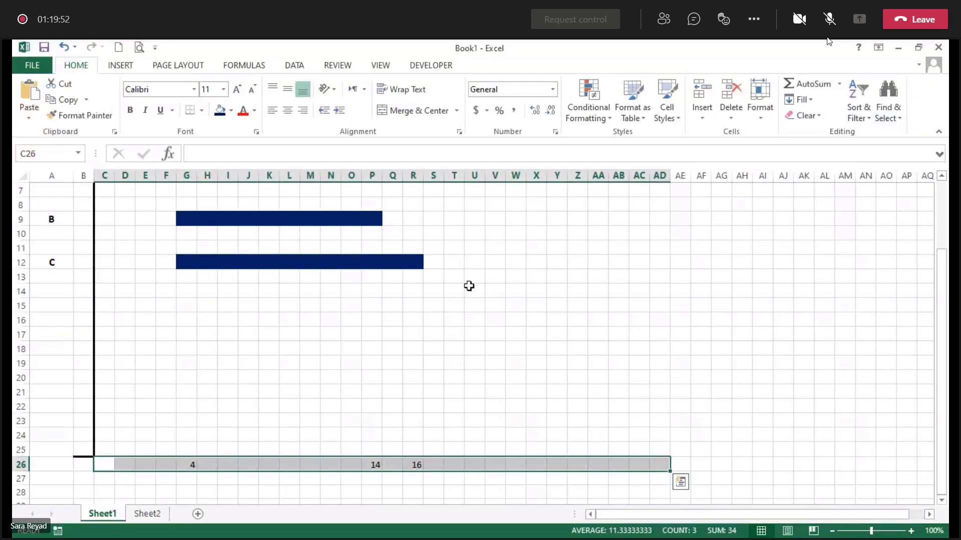
left_click(287, 110)
left_click(287, 89)
left_click(237, 90)
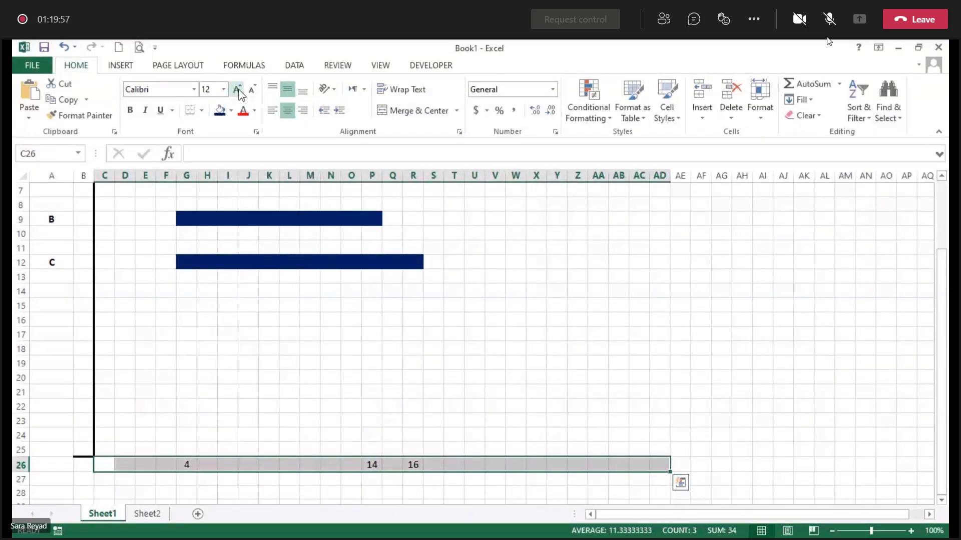
left_click(237, 90)
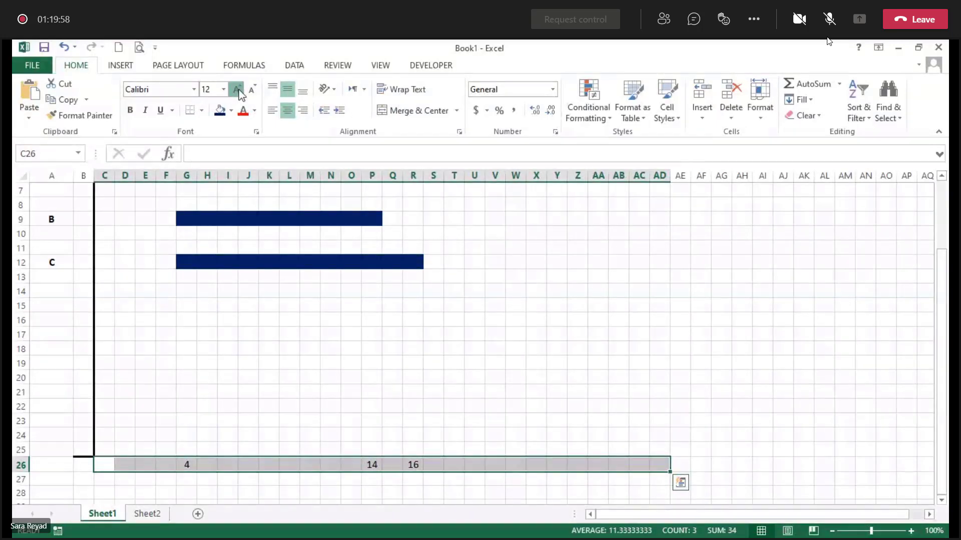
left_click(130, 110)
left_click(537, 352)
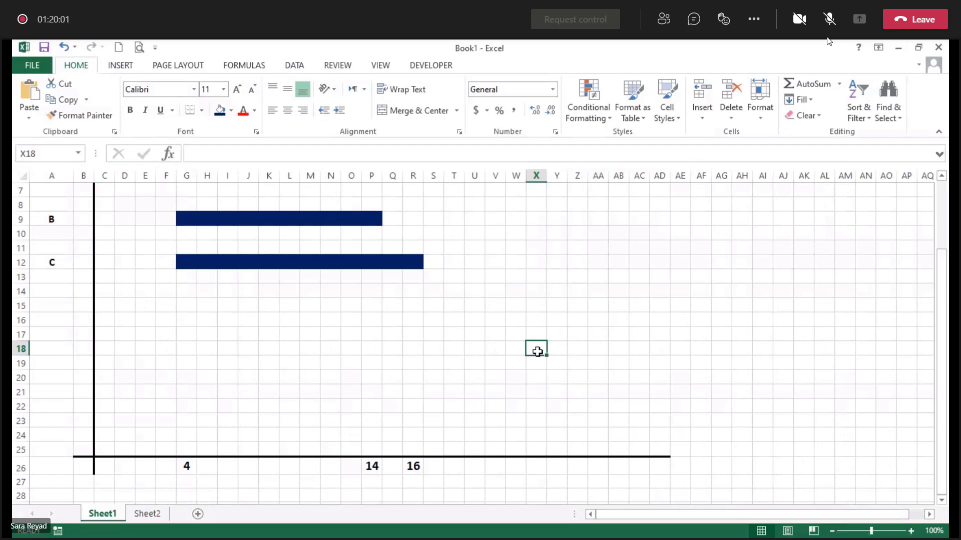
Step: Enter the activity label B in cell A15, beside the fourth bar, and save the workbook
scroll(473, 336, "up", 1)
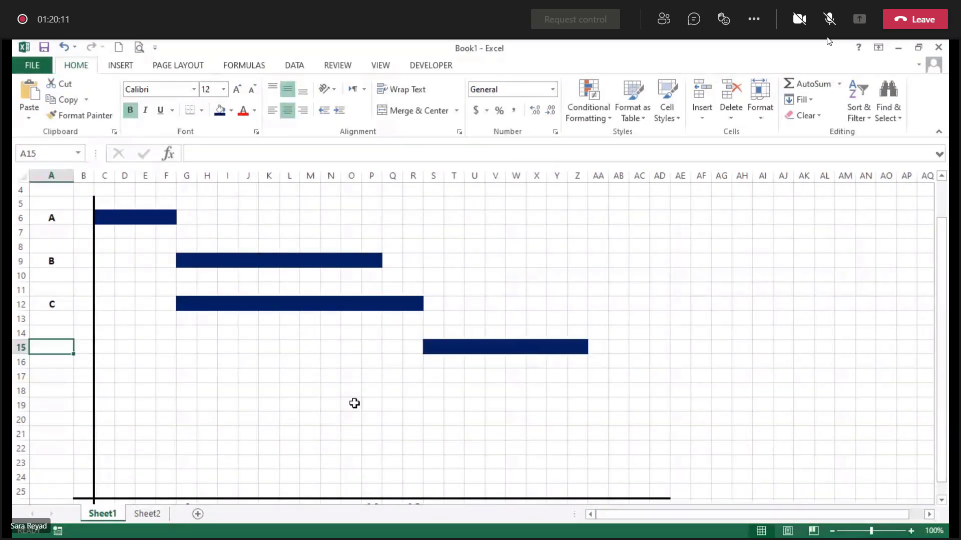
type("B")
key("Return")
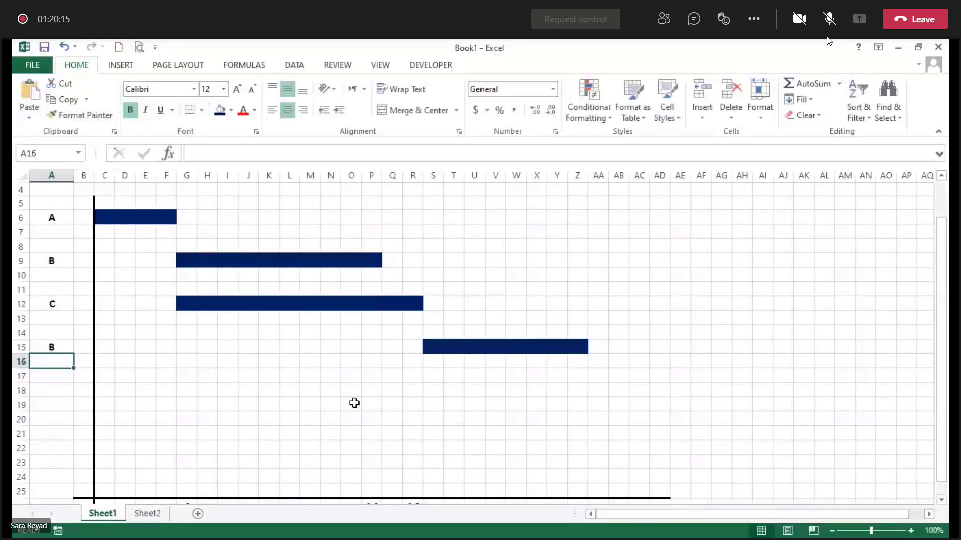
key("ctrl+s")
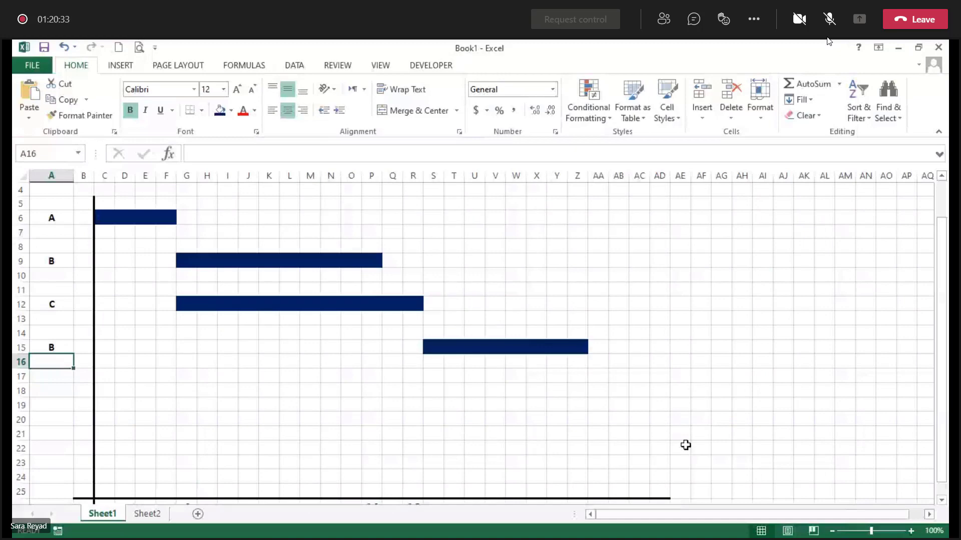
Step: Narrow columns C to AN together so that the bar chart takes up less width
mouse_move(685, 515)
left_mouse_down()
mouse_move(704, 515)
mouse_move(683, 514)
left_mouse_up()
mouse_move(109, 169)
left_mouse_down()
mouse_move(872, 181)
mouse_move(642, 179)
left_mouse_up()
left_click(619, 318)
left_click(520, 405)
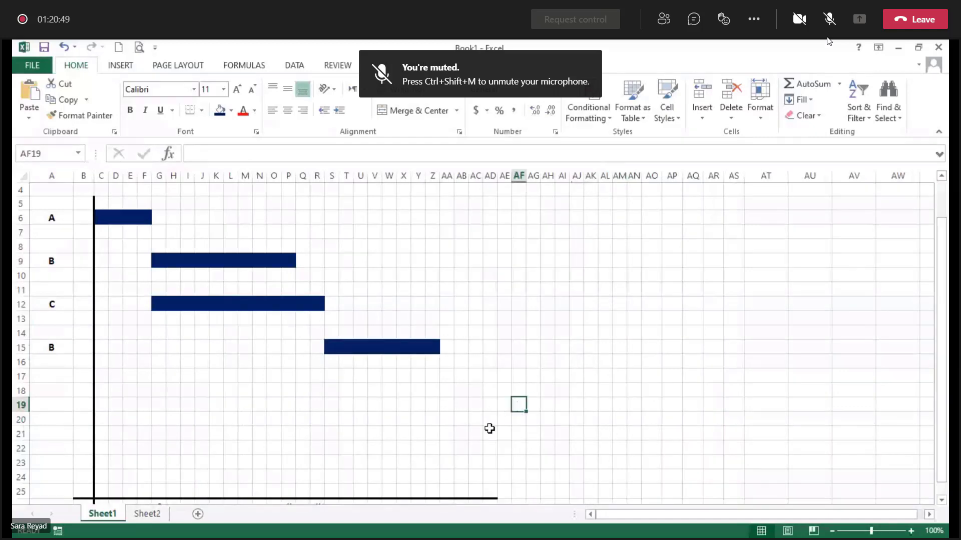
left_click(564, 389)
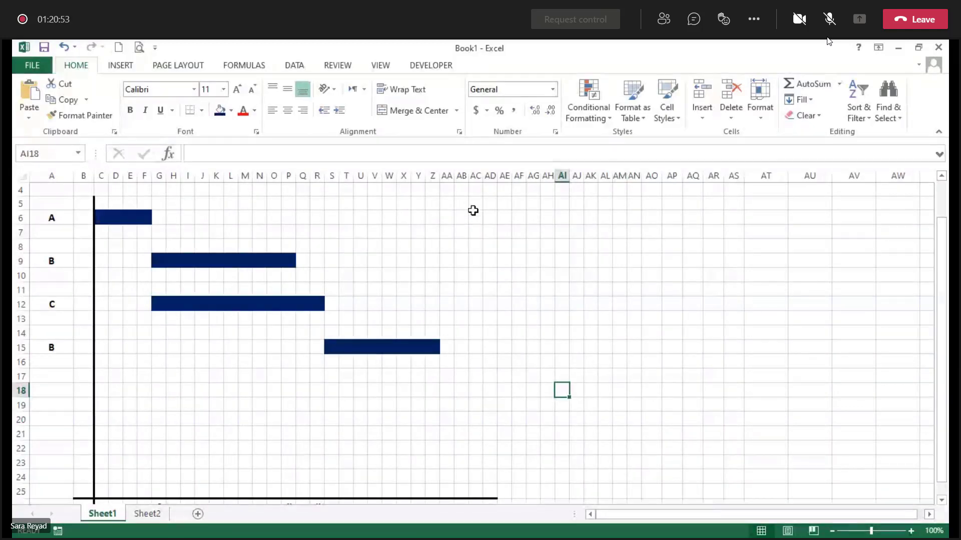
Step: Copy column AC's format with Format Painter to the columns from AE onward, extending the narrow grid and the horizontal axis line
left_click(476, 175)
left_click(82, 115)
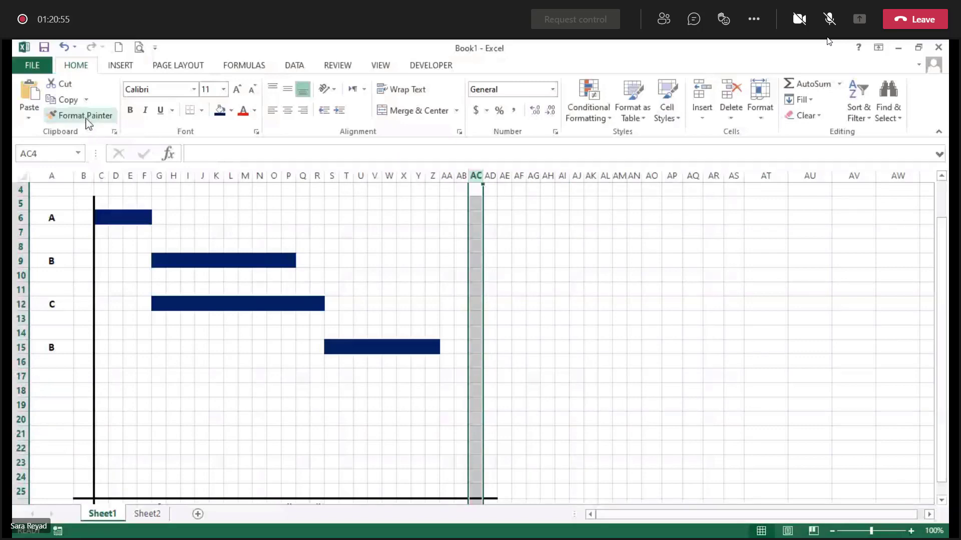
mouse_move(508, 176)
left_mouse_down()
mouse_move(945, 180)
mouse_move(573, 268)
left_mouse_up()
left_click(517, 302)
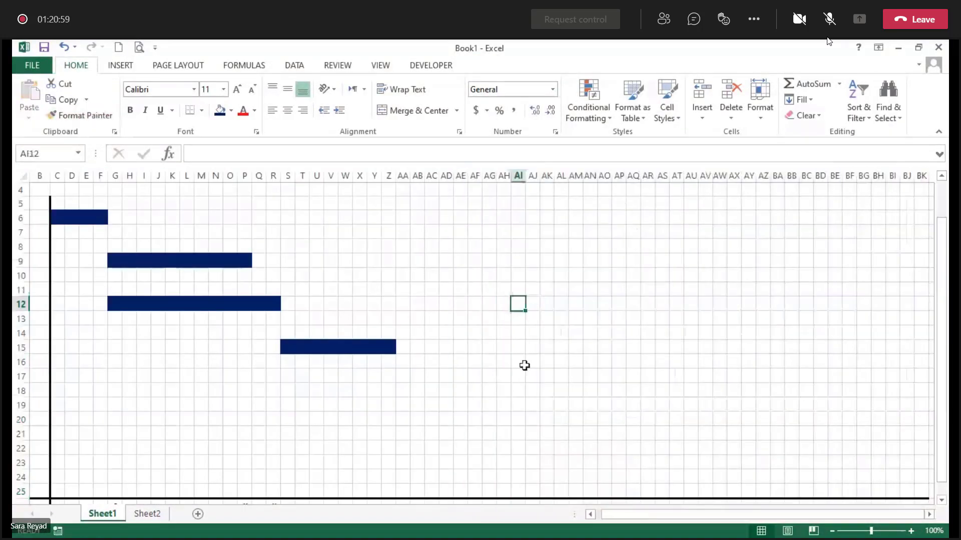
left_click(547, 419)
left_click(591, 515)
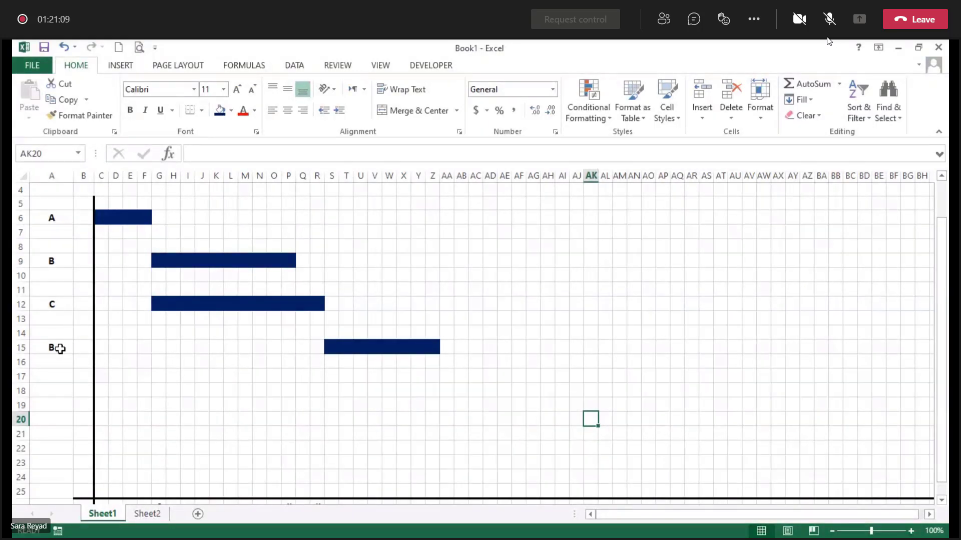
Step: Select the activity label in cell A15 and save the workbook
left_click_drag(59, 349, 63, 345)
left_click_drag(52, 350, 52, 349)
left_click(44, 47)
Step: Exit the meeting's full screen view, bring up the screen recorder's controls and pause the recording
left_click(753, 18)
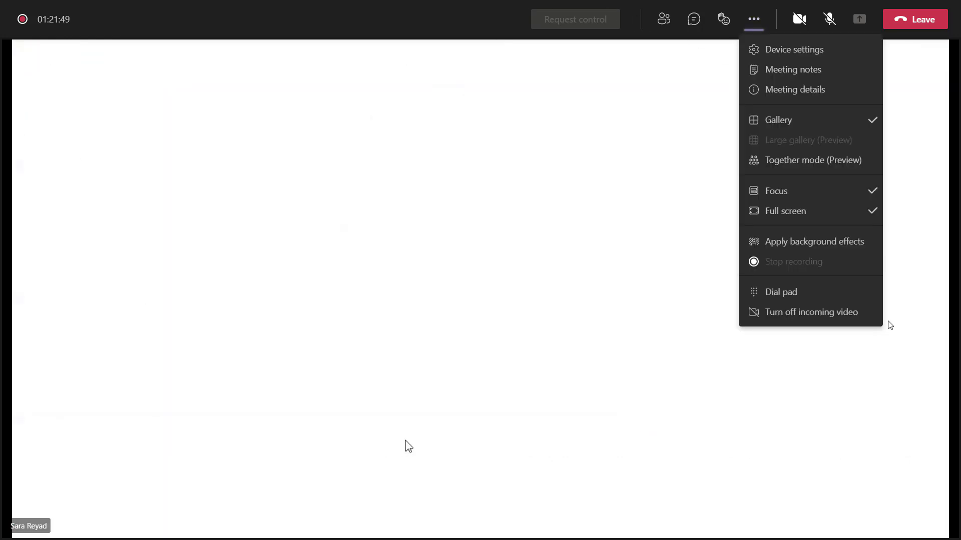
left_click(809, 211)
left_click(632, 528)
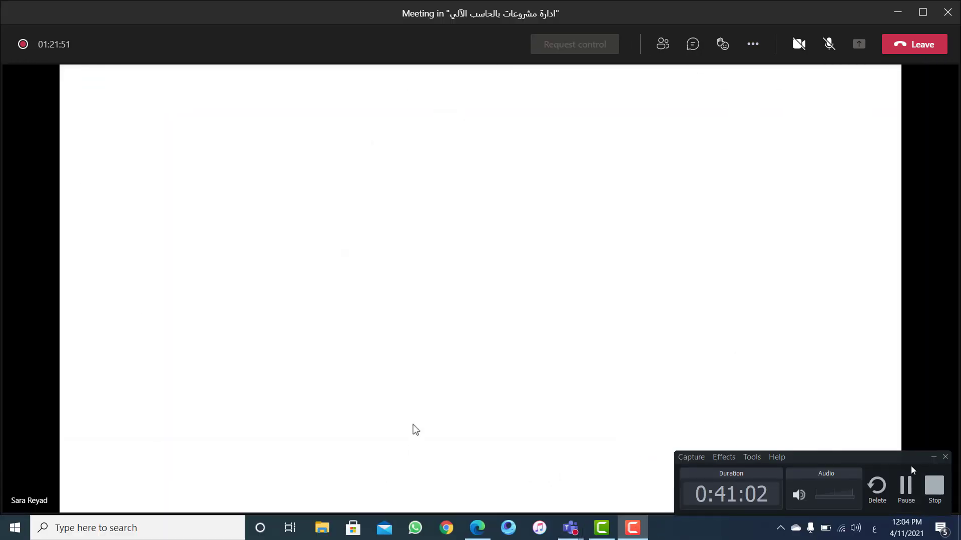
left_click(906, 493)
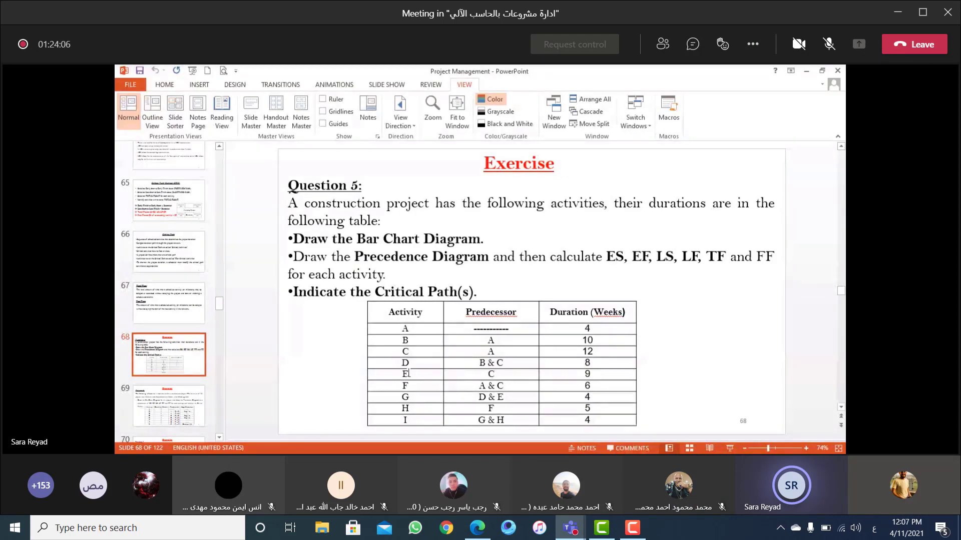
Step: Open the meeting's additional actions, which include the Focus and Full screen view options
left_click(752, 44)
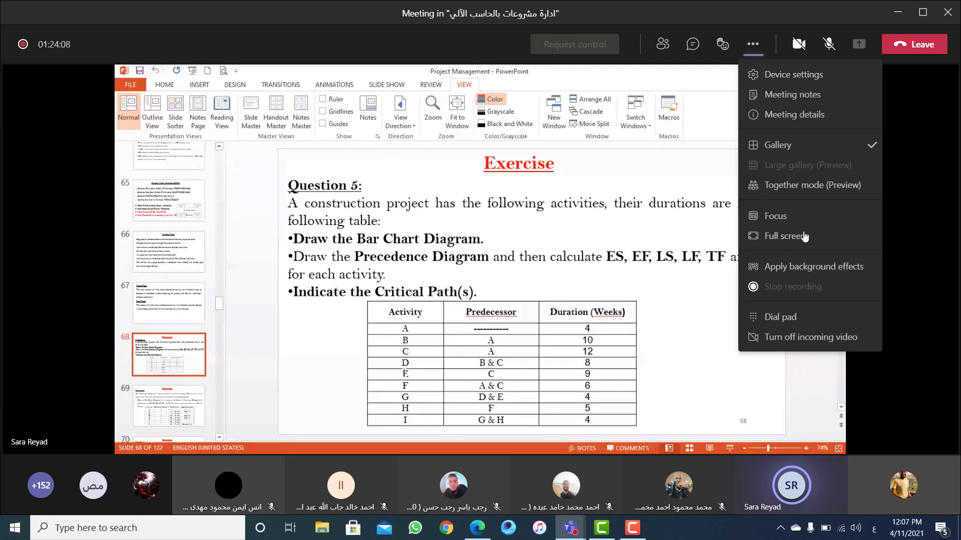